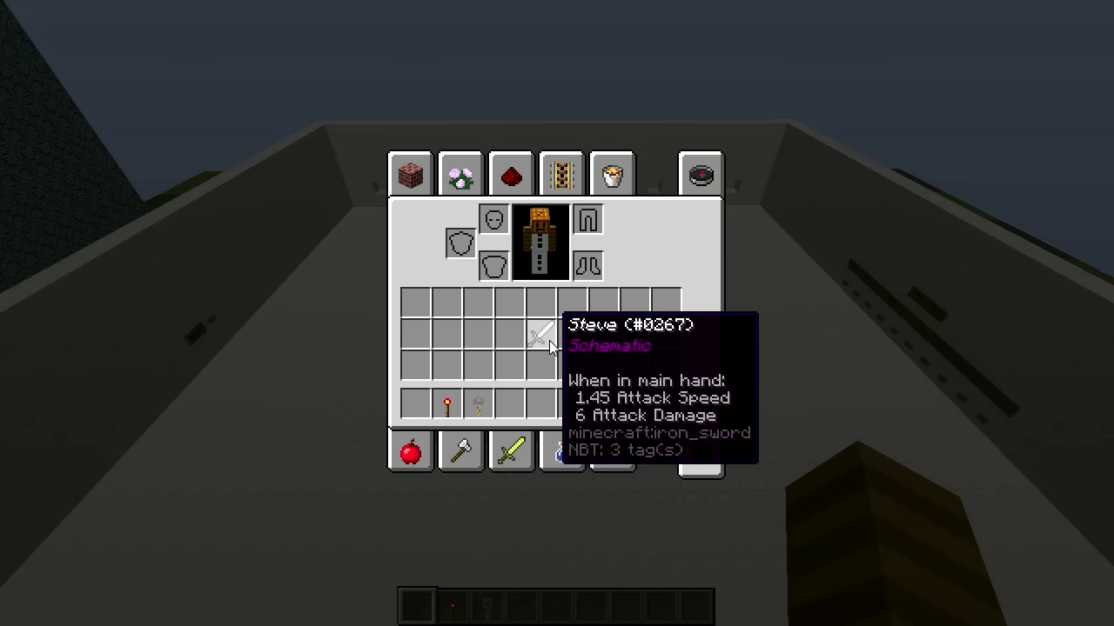
# - Move the Steve schematic iron sword into hotbar slot 1
pyautogui.click(549, 340)
pyautogui.click(420, 402)
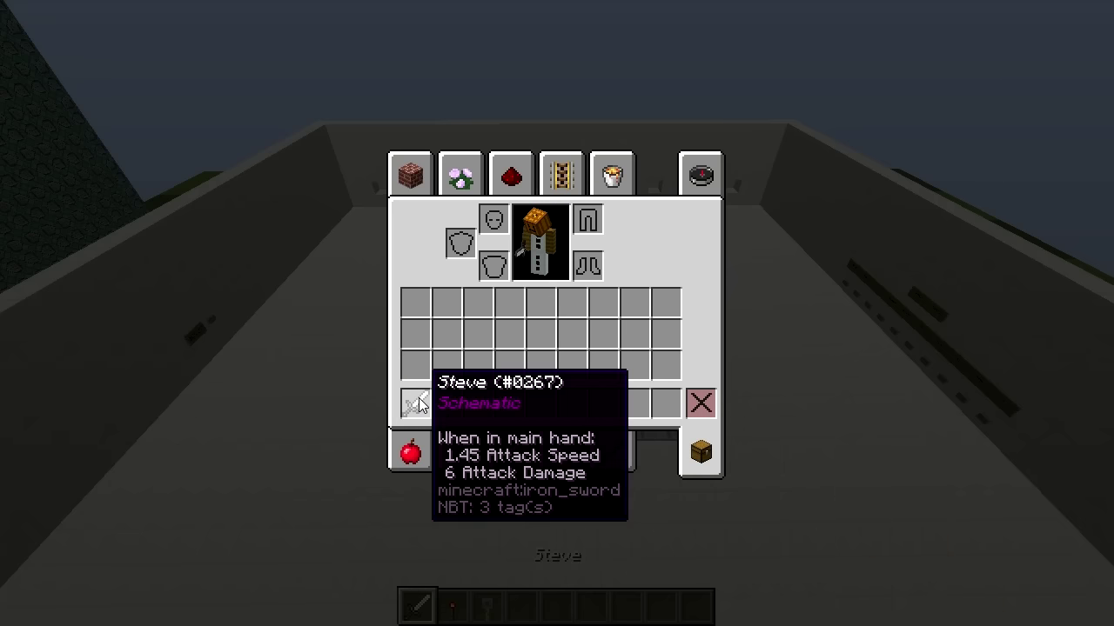
# - Close the inventory and spawn the Steve statue on the platform with the Create Structure torch
pyautogui.press('e')
pyautogui.press('2')
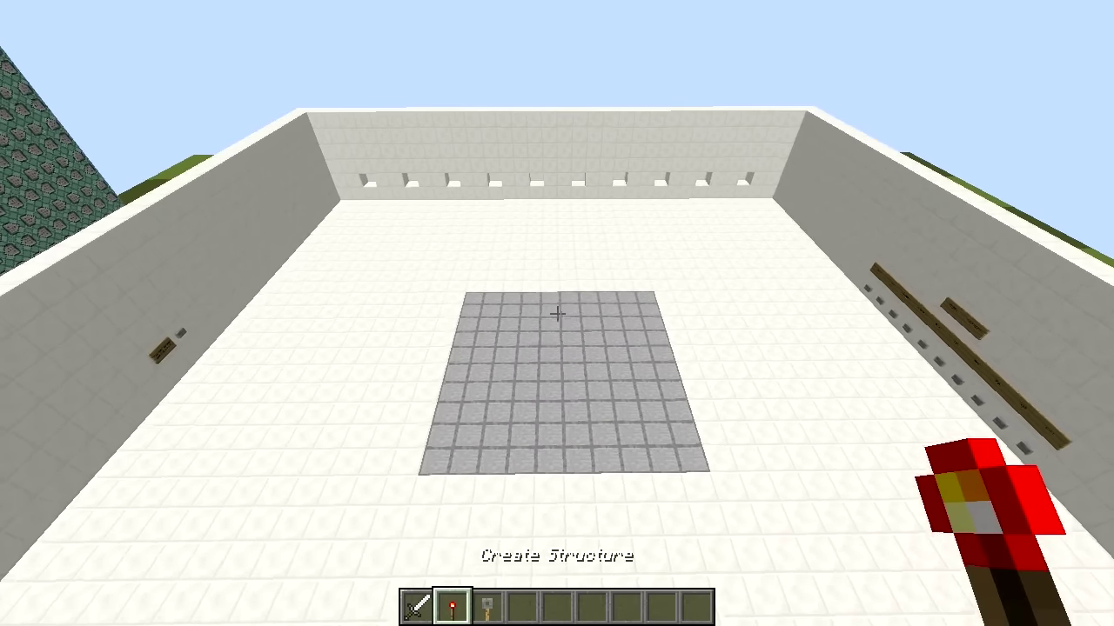
pyautogui.rightClick(556, 313)
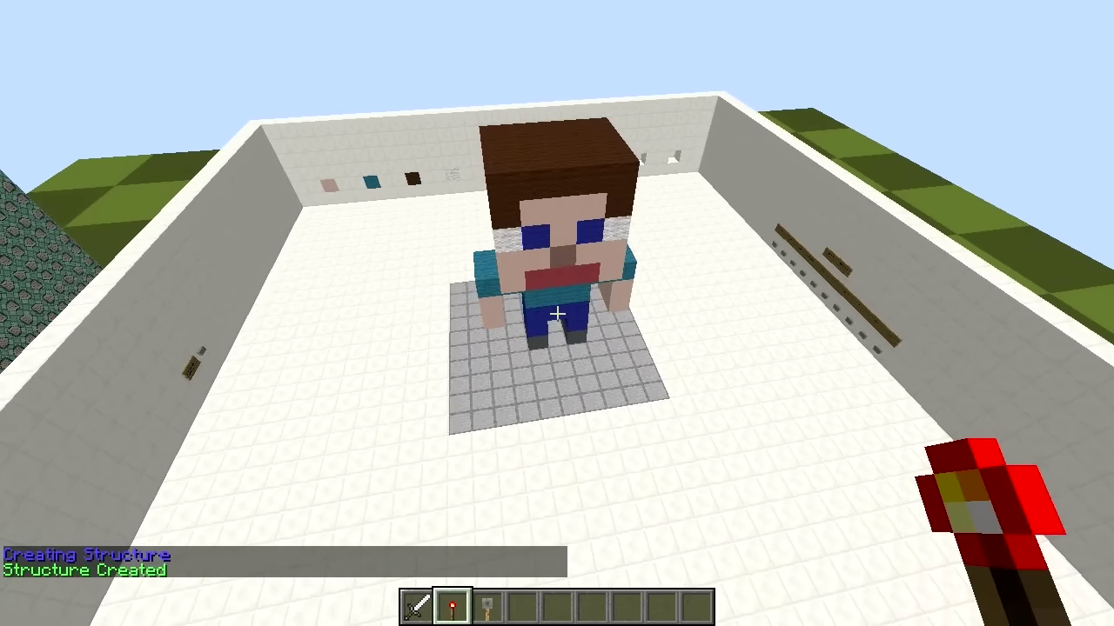
# - Walk around the Steve statue to inspect it from several sides
pyautogui.press('a')
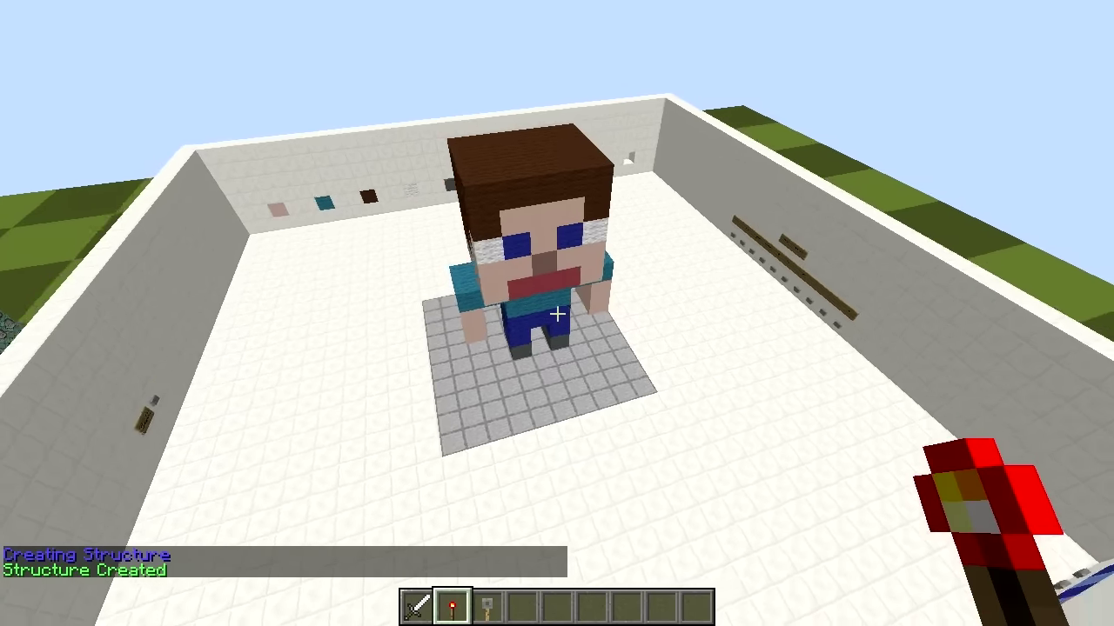
pyautogui.press('a')
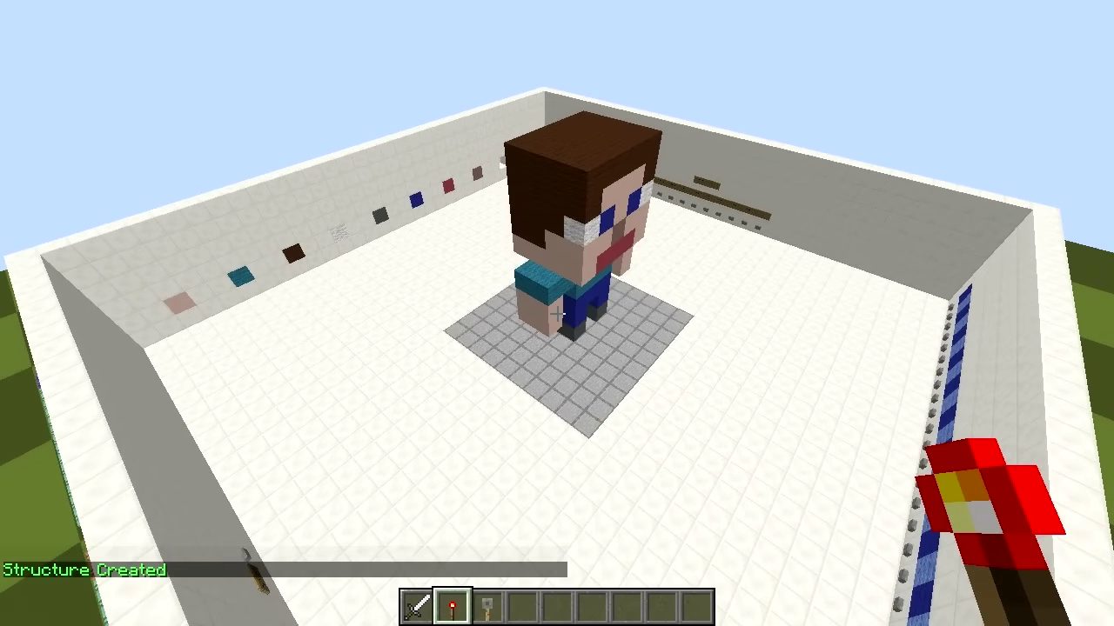
pyautogui.press('w')
pyautogui.press('s')
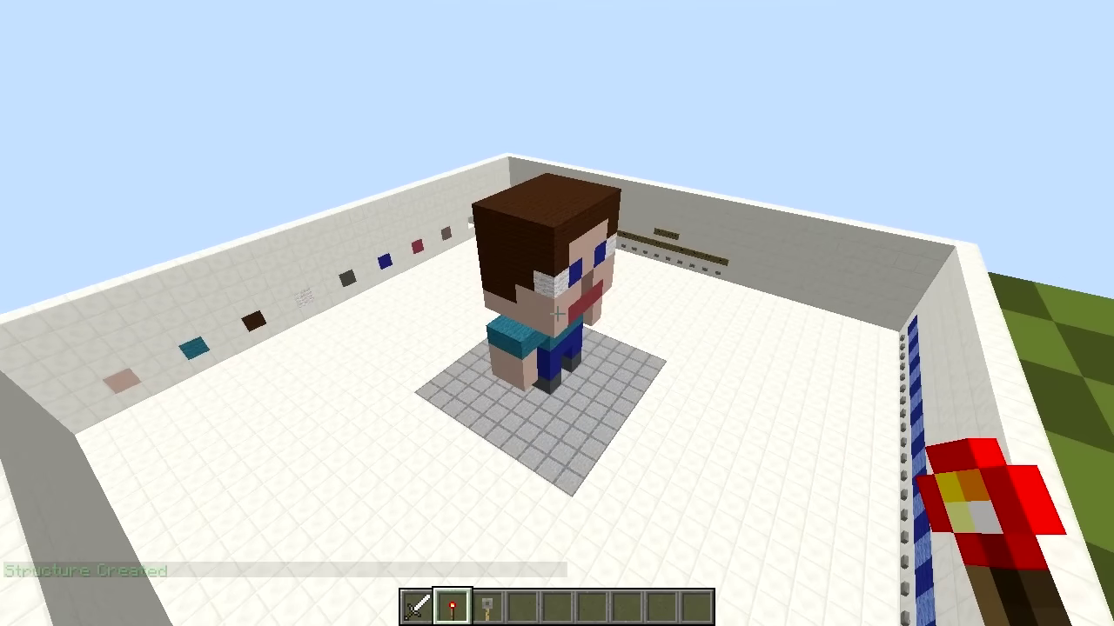
pyautogui.press('a')
pyautogui.press('s')
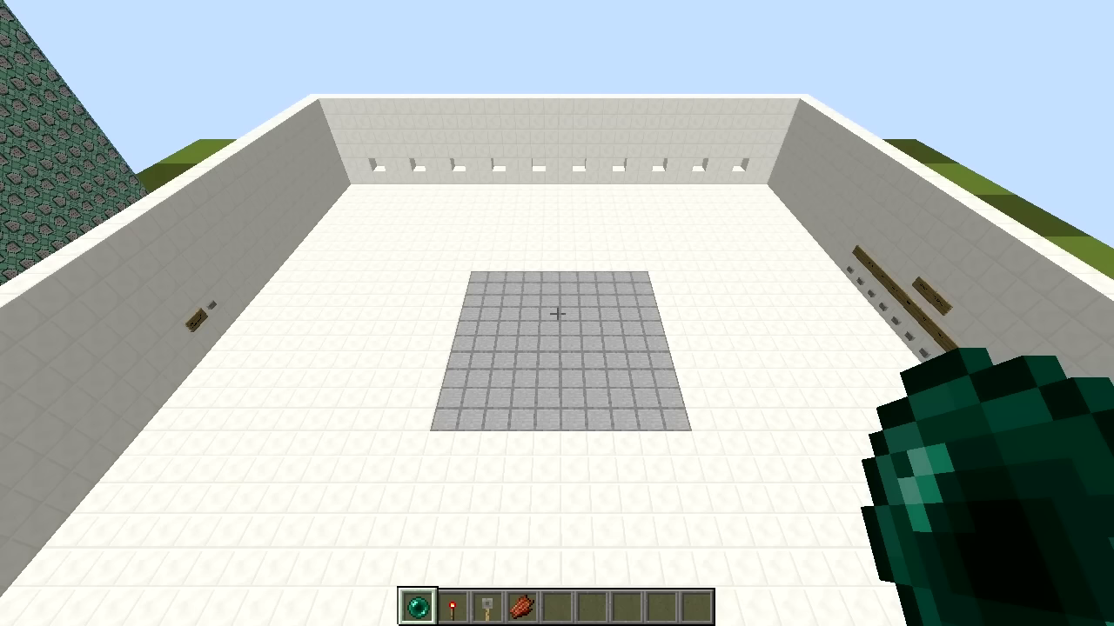
# - Spawn the Enderman statue on the platform using the ender pearl schematic
pyautogui.press('2')
pyautogui.rightClick(556, 313)
pyautogui.press('1')
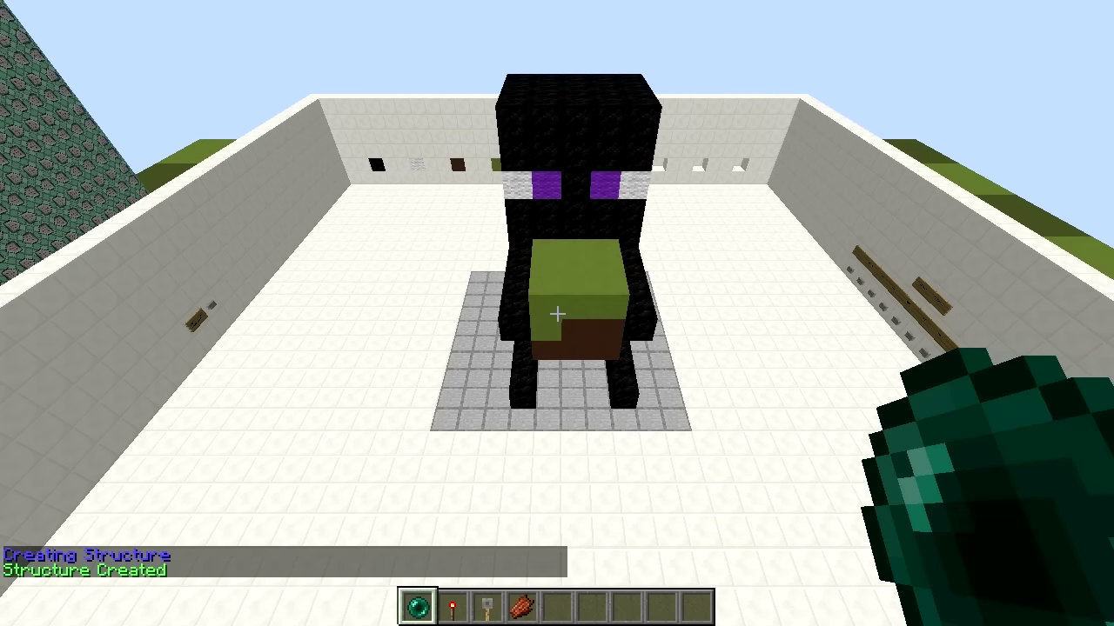
# - Swap the rotten flesh Zombie schematic into slot 1 and rebuild the platform as a Zombie statue
pyautogui.press('e')
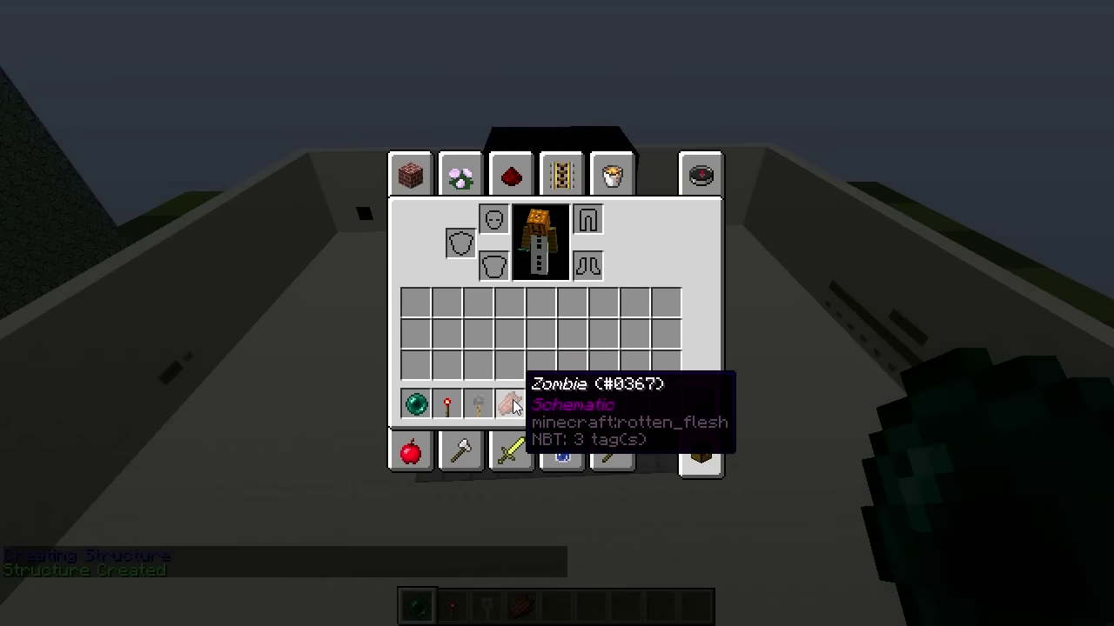
pyautogui.press('1')
pyautogui.press('e')
pyautogui.press('2')
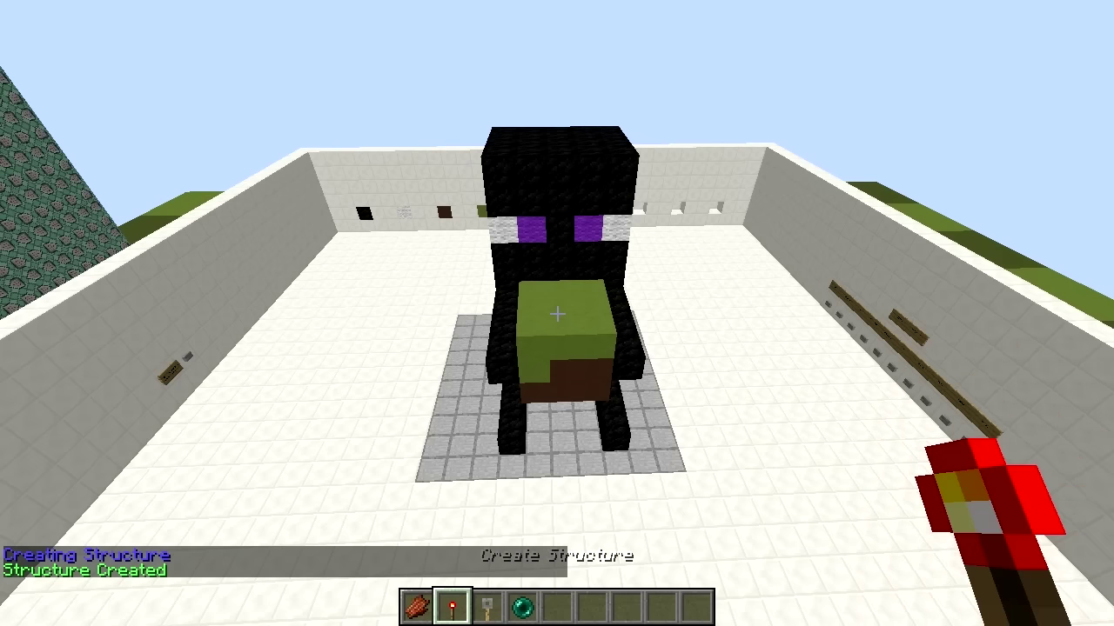
pyautogui.rightClick(556, 313)
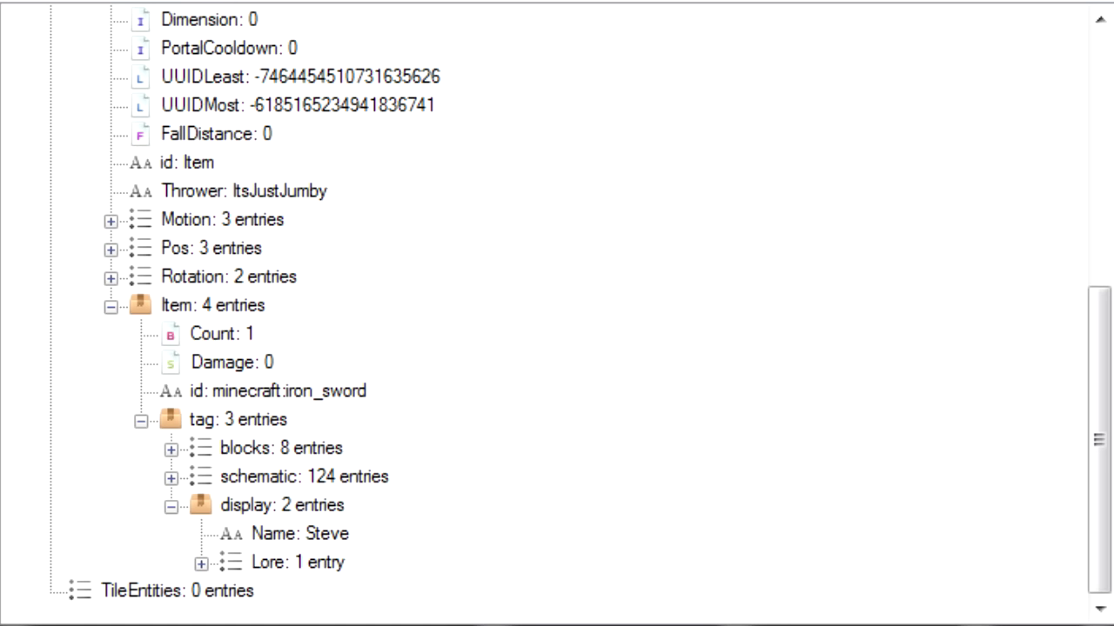
# - Inspect the Steve item's Count, id, Name and Lore tags, then expand its 8-entry blocks list
pyautogui.click(217, 338)
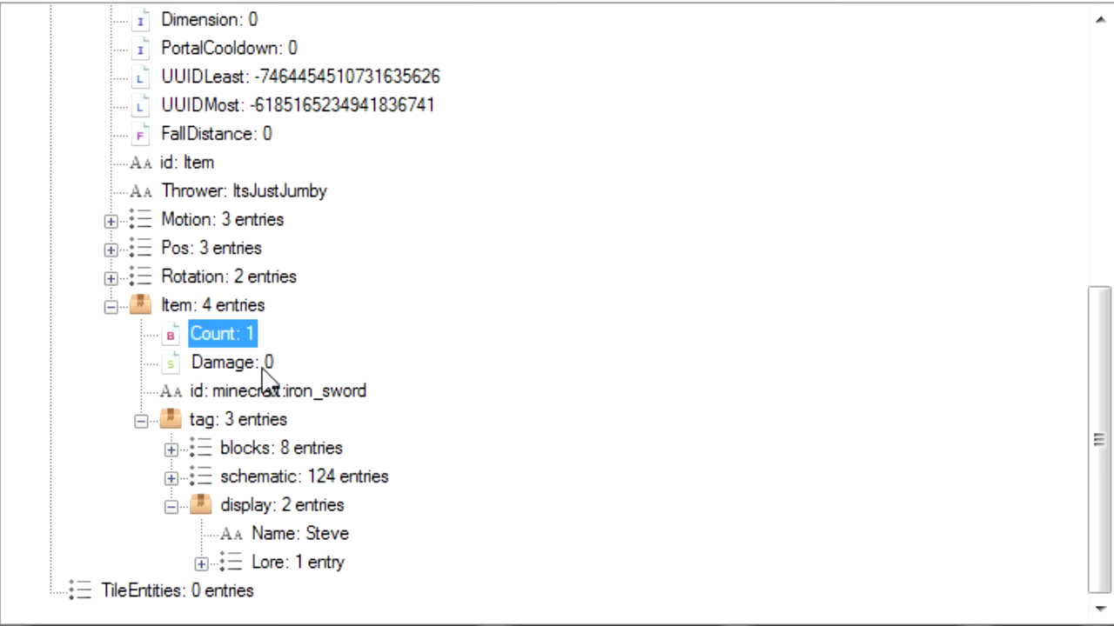
pyautogui.click(309, 391)
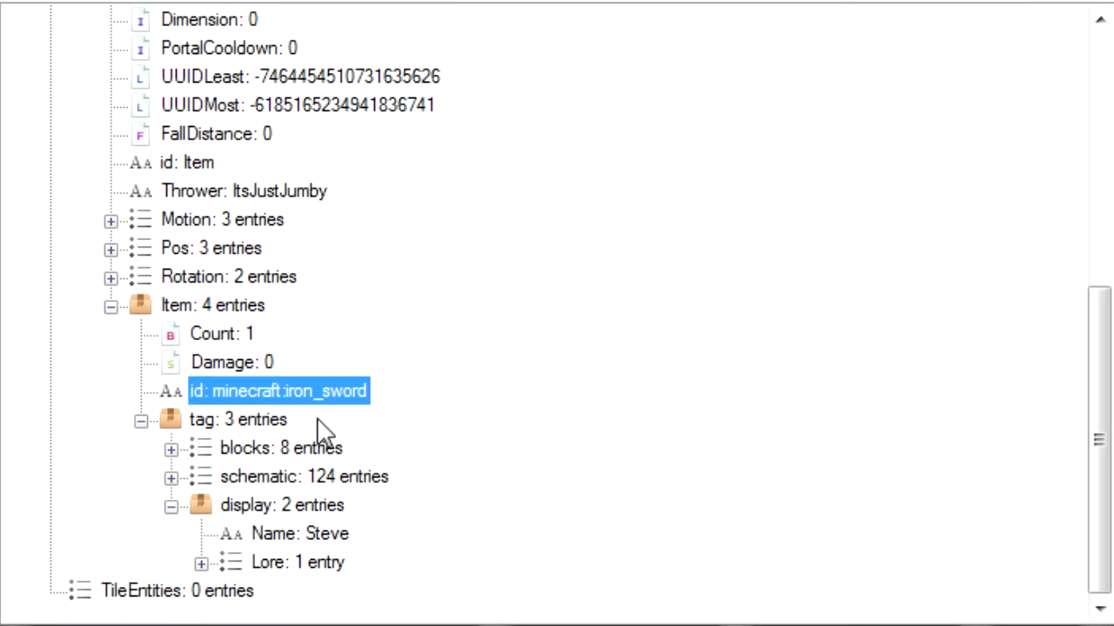
pyautogui.click(294, 537)
pyautogui.click(283, 561)
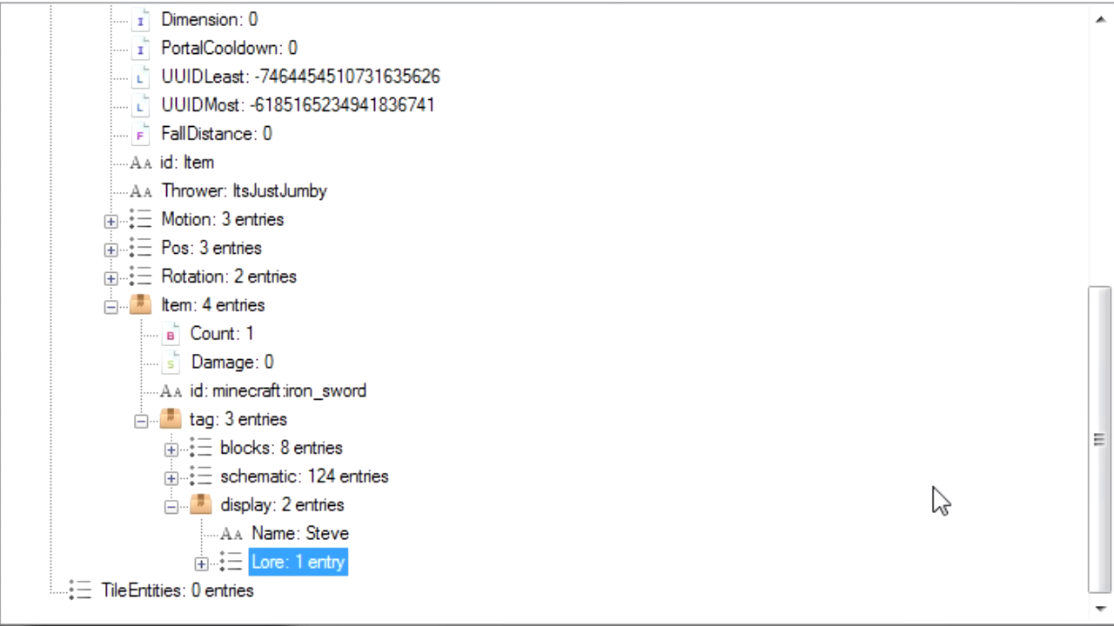
pyautogui.click(170, 449)
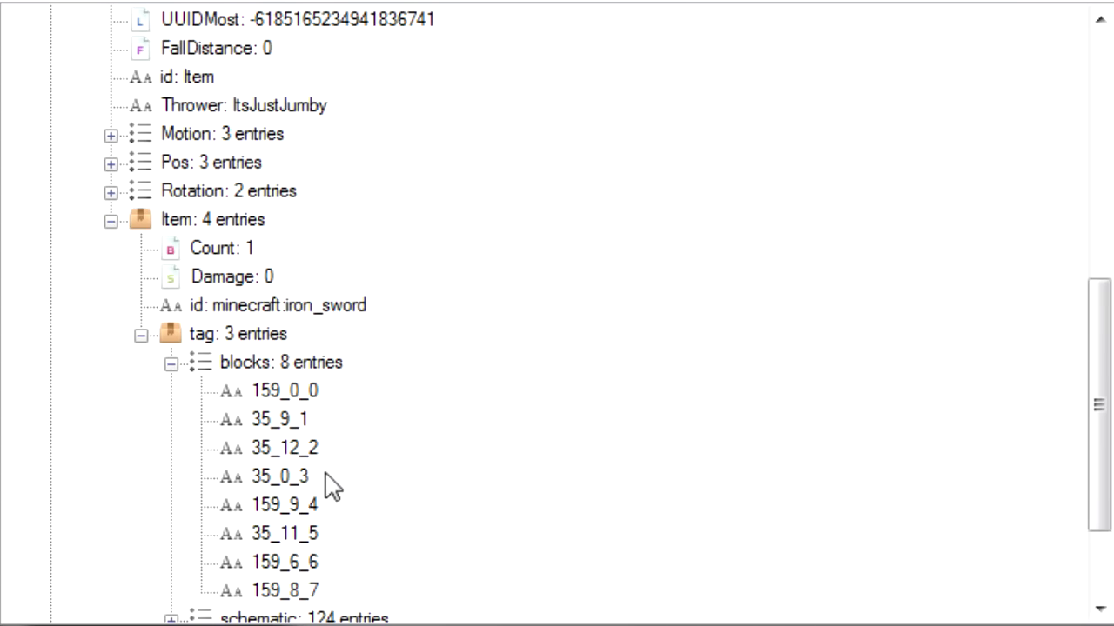
# - Select the 35_9_1 block entry, then expand the 124-entry schematic list
pyautogui.click(269, 424)
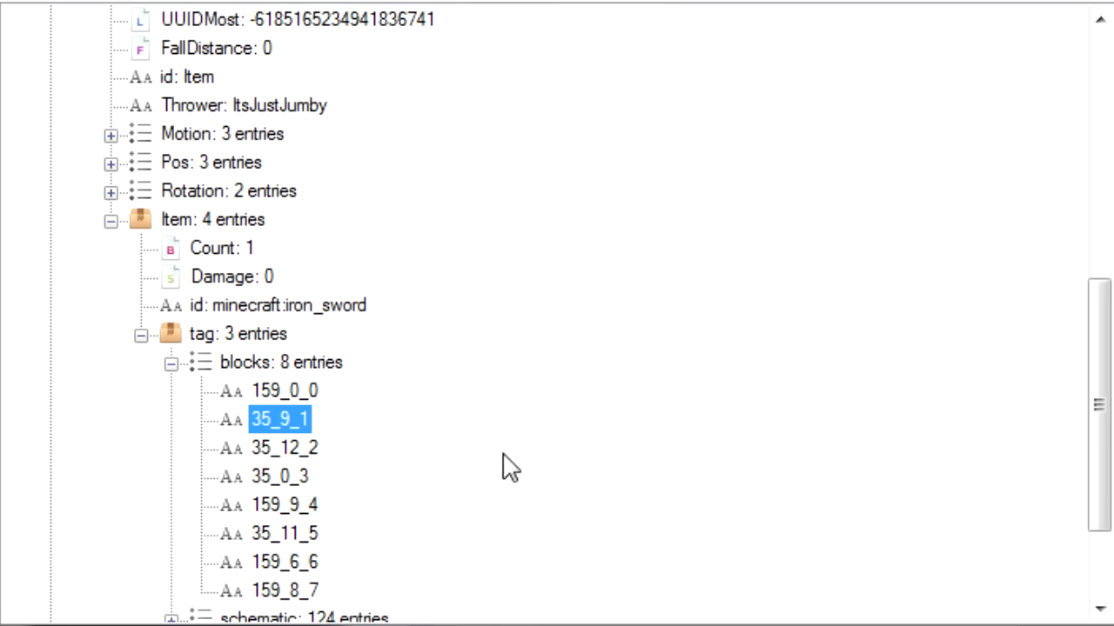
pyautogui.scroll(-1, 487, 466)
pyautogui.click(170, 533)
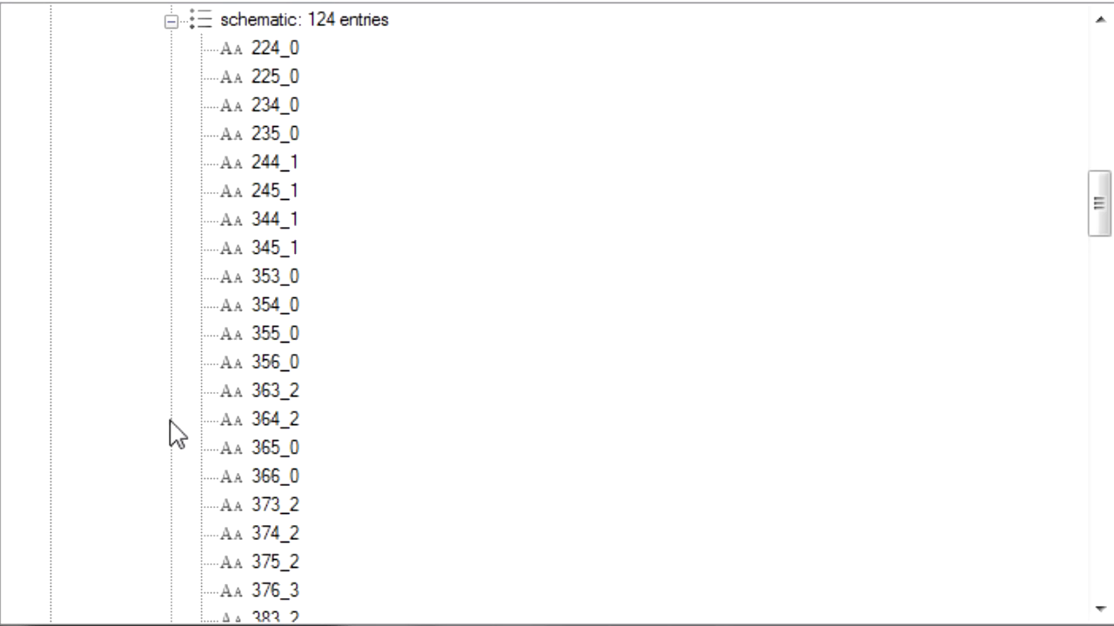
# - Select the 224_0 schematic entry and scroll through the schematic list
pyautogui.click(267, 53)
pyautogui.scroll(-6, 298, 169)
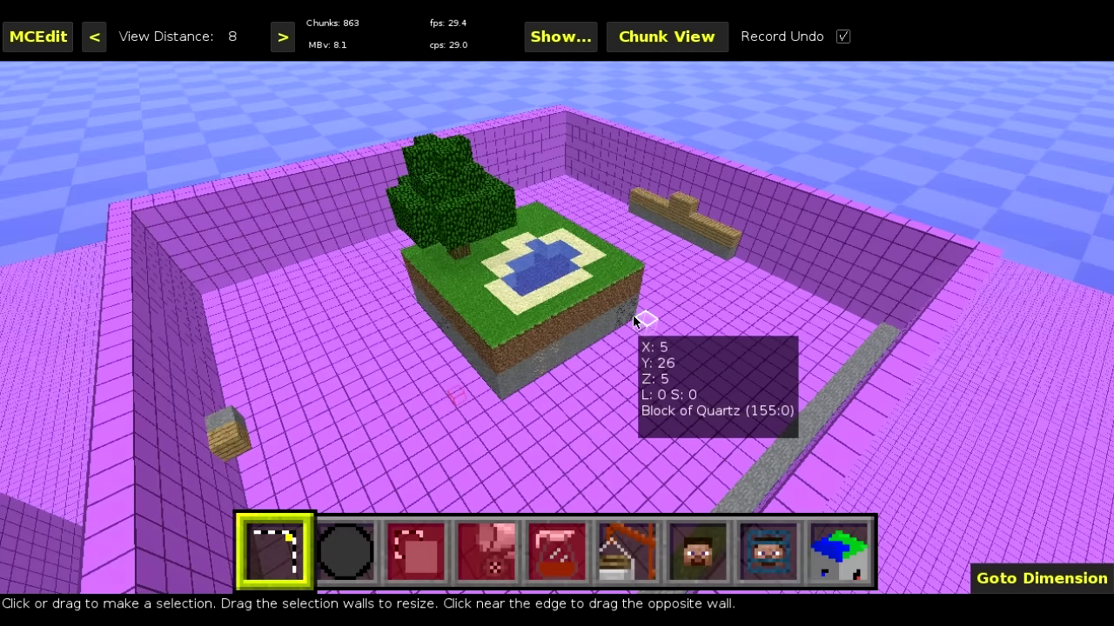
# - Enclose the tree-and-pond island in a 10×10×10 selection and bring up the Structure Saver filter
pyautogui.click(629, 316)
pyautogui.click(407, 267)
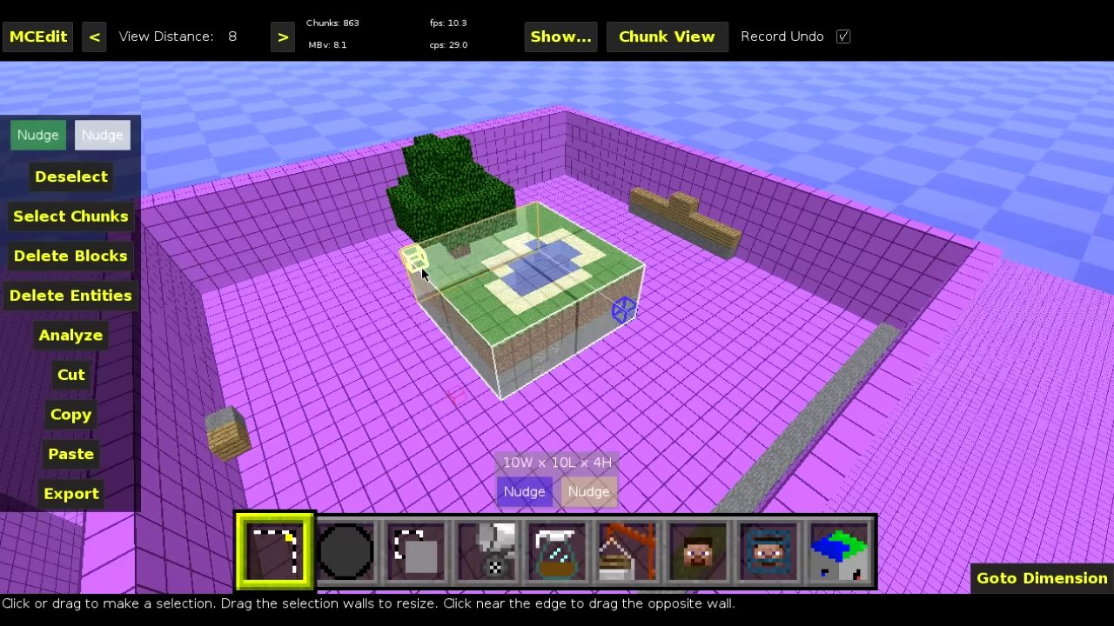
pyautogui.press('q')
pyautogui.press('q')
pyautogui.press('q')
pyautogui.press('q')
pyautogui.moveTo(568, 490); pyautogui.dragTo(568, 490)
pyautogui.press('q')
pyautogui.press('q')
pyautogui.click(575, 566)
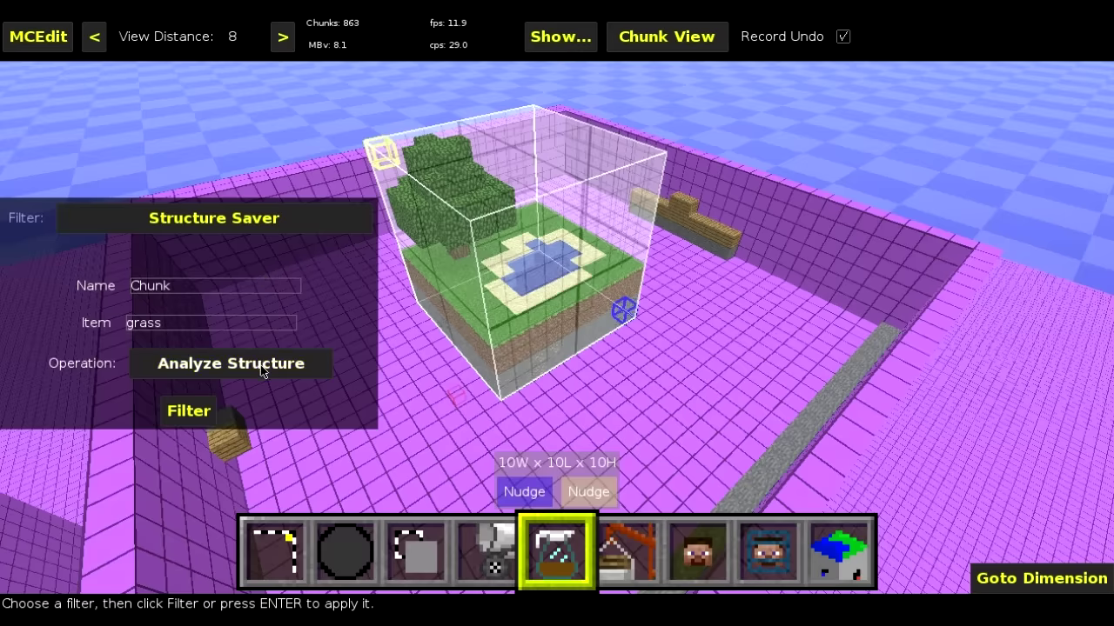
# - Analyze the island structure, then select a single block beside the long quartz wall
pyautogui.click(199, 414)
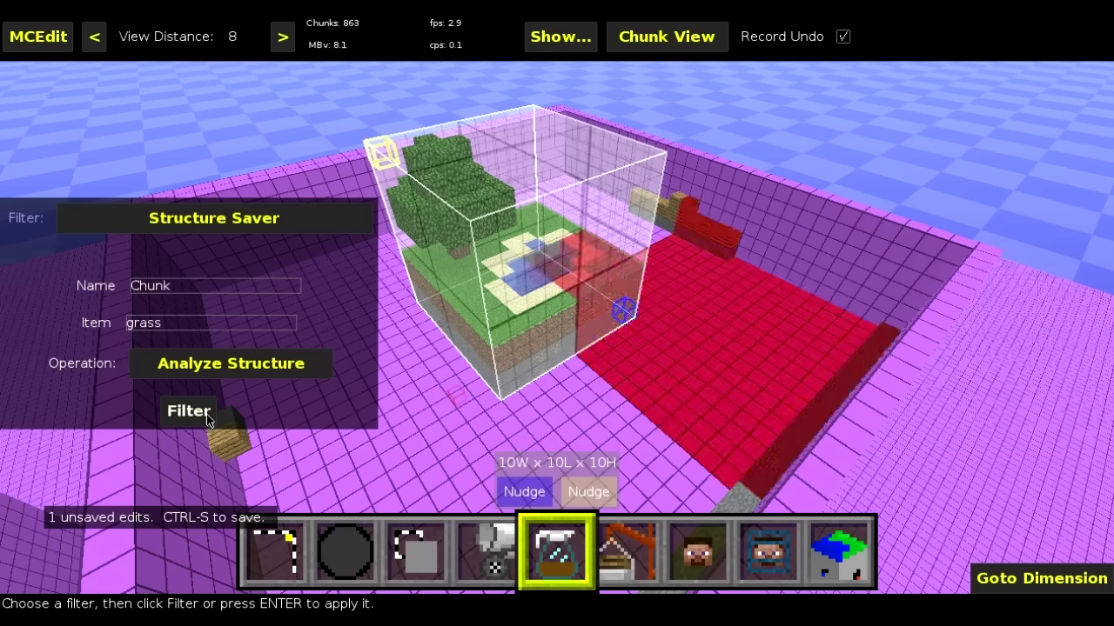
pyautogui.click(287, 537)
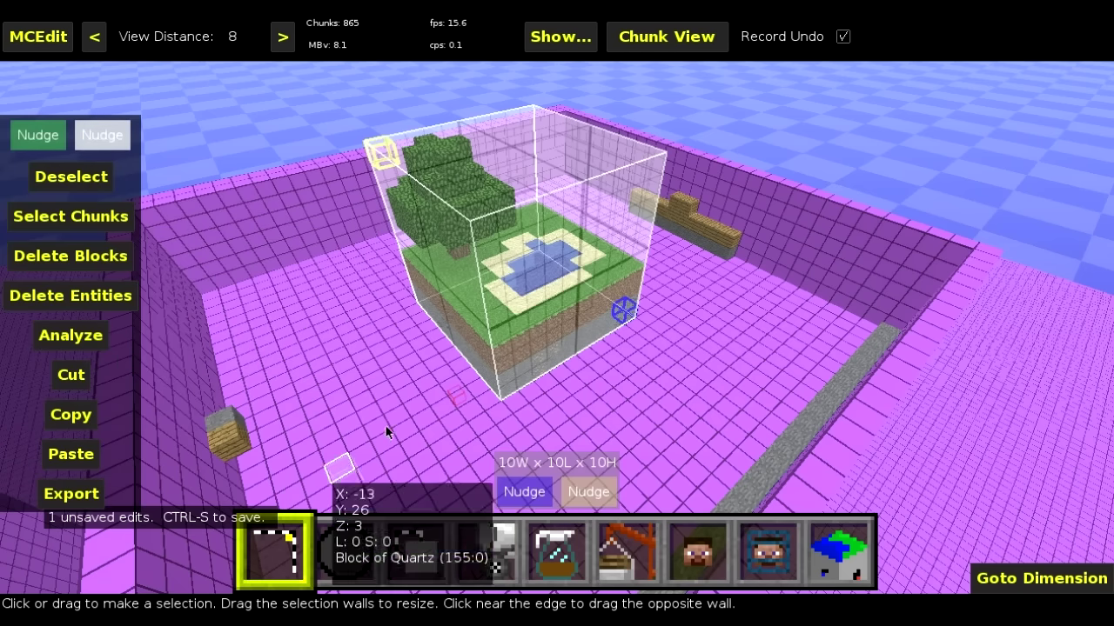
pyautogui.click(410, 390)
pyautogui.press('l')
pyautogui.press('w')
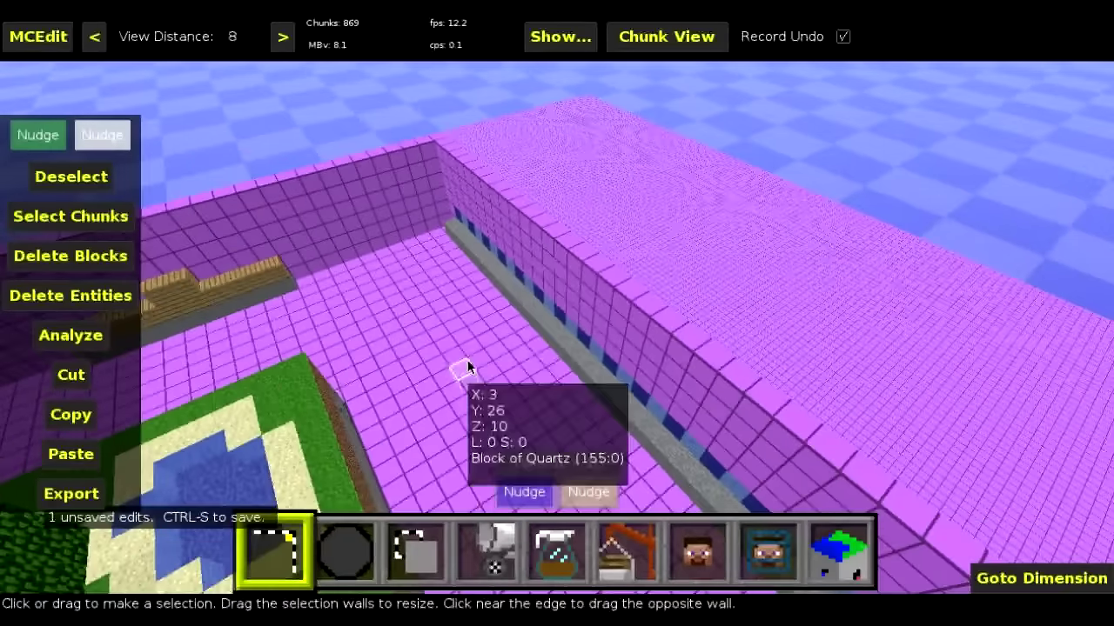
pyautogui.click(467, 368)
pyautogui.press('w')
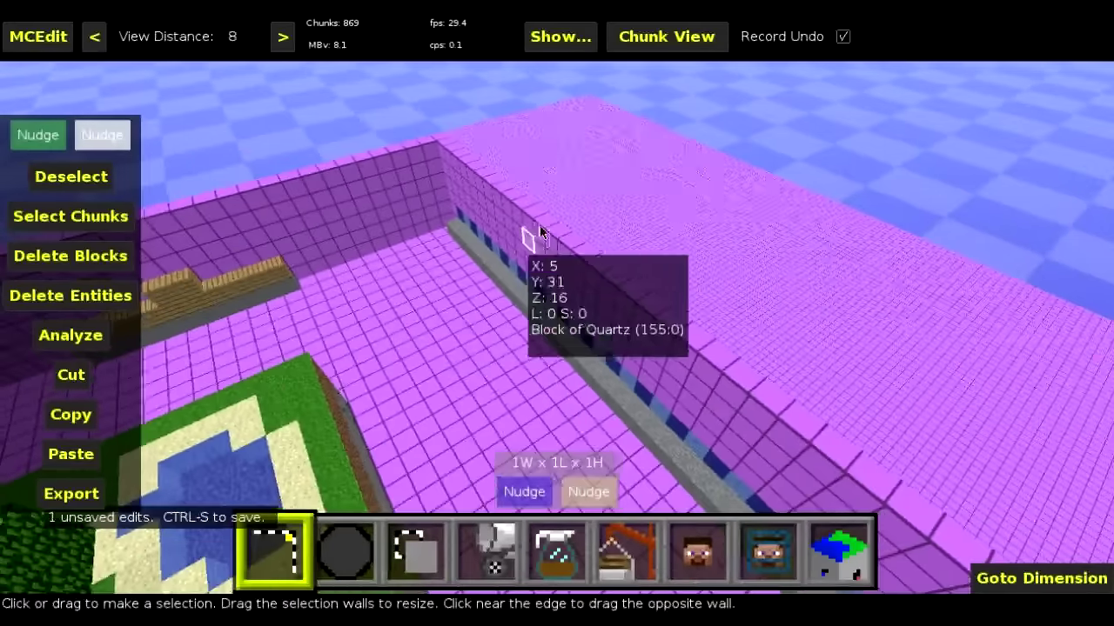
pyautogui.click(518, 183)
pyautogui.click(520, 180)
# - Run Structure Saver with Create Command Block to place the Chunk command block there
pyautogui.click(535, 537)
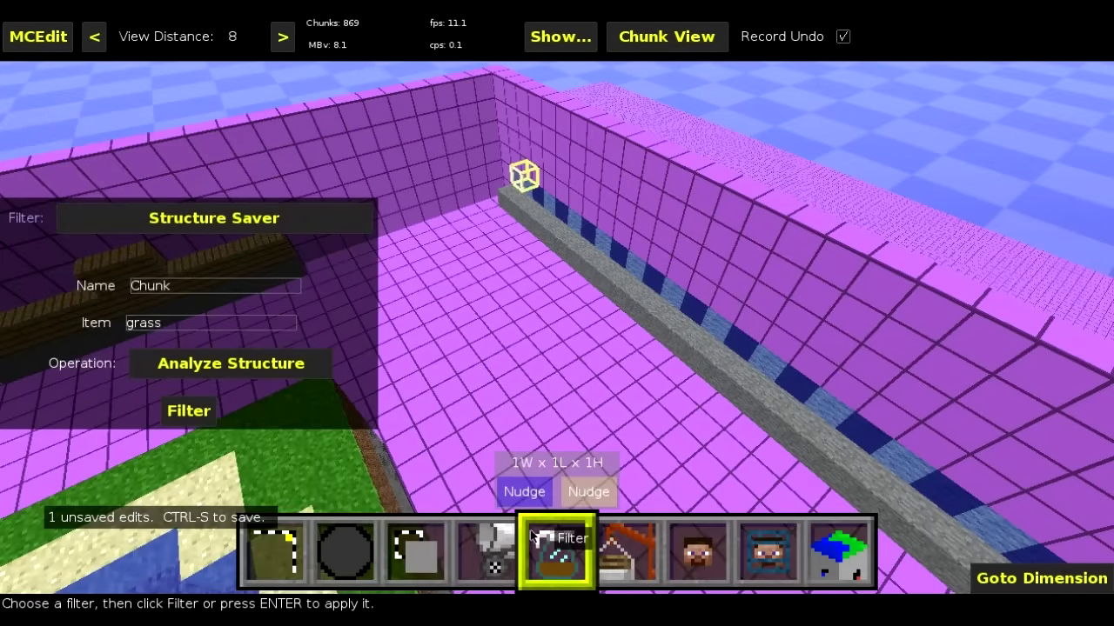
pyautogui.click(217, 366)
pyautogui.click(203, 383)
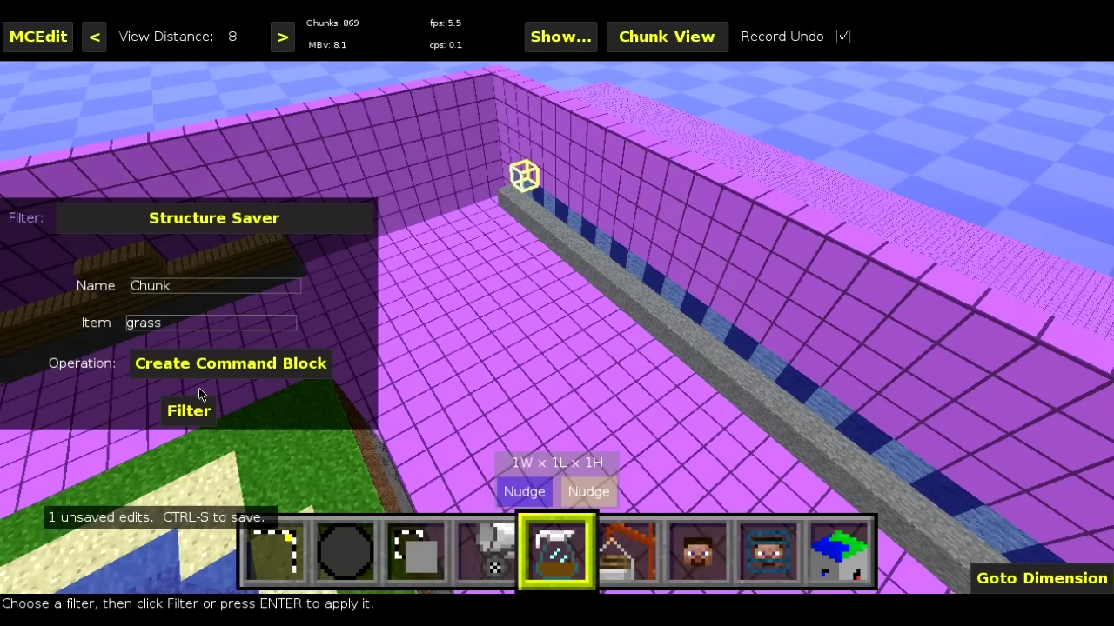
pyautogui.click(193, 413)
pyautogui.click(313, 533)
pyautogui.click(442, 371)
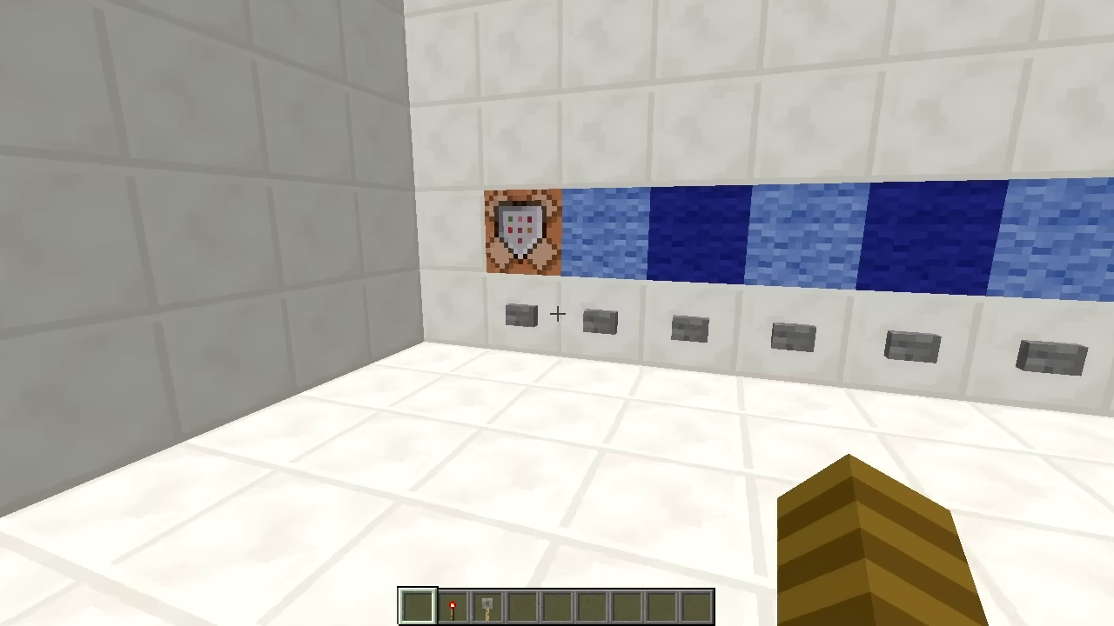
# - Take the Chunk grass item from the command block, delete the island, and respawn the Chunk structure
pyautogui.press('w')
pyautogui.rightClick(556, 313)
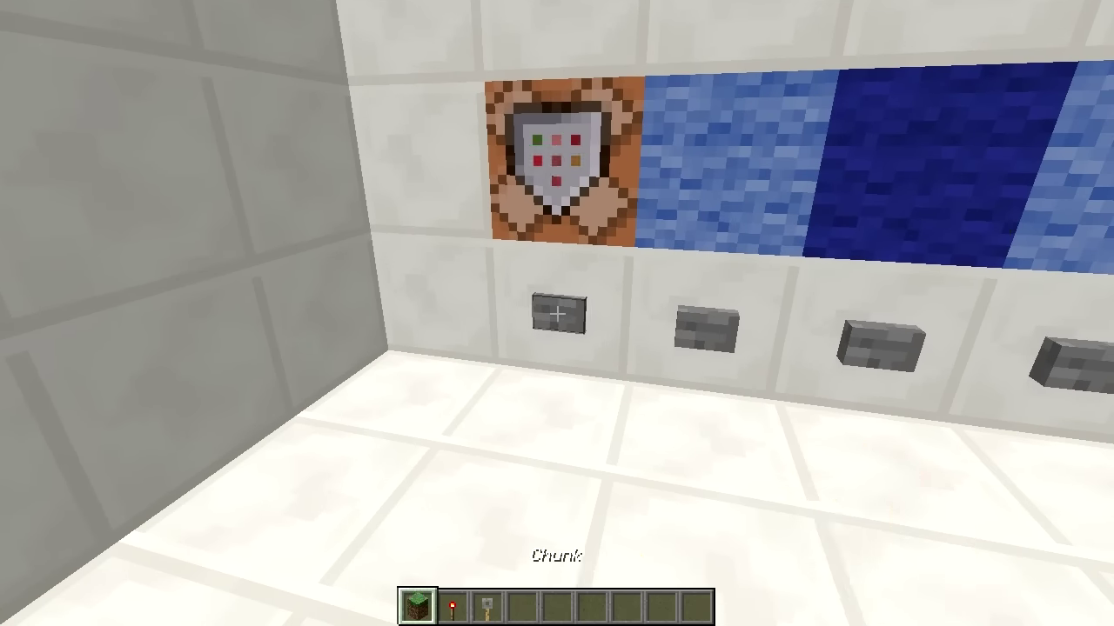
pyautogui.press('3')
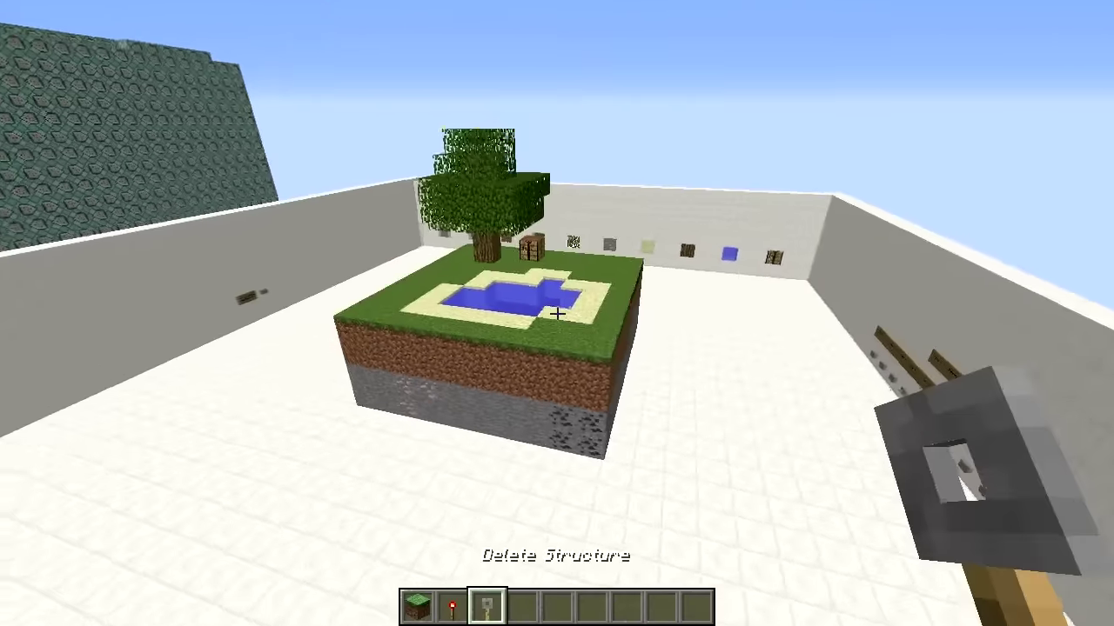
pyautogui.rightClick(557, 313)
pyautogui.press('2')
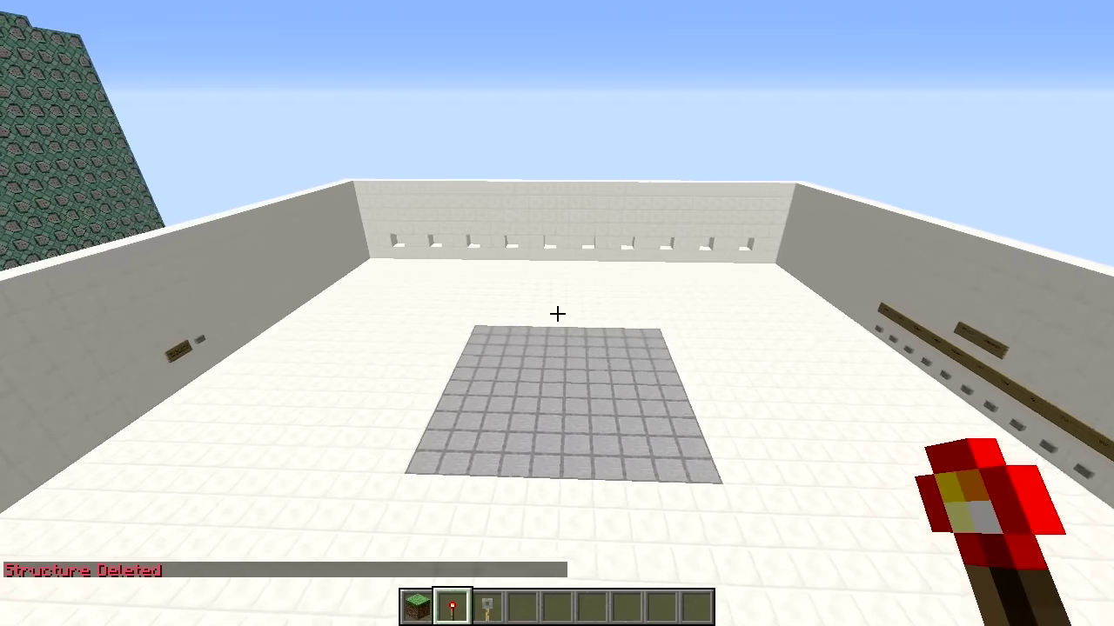
pyautogui.rightClick(556, 313)
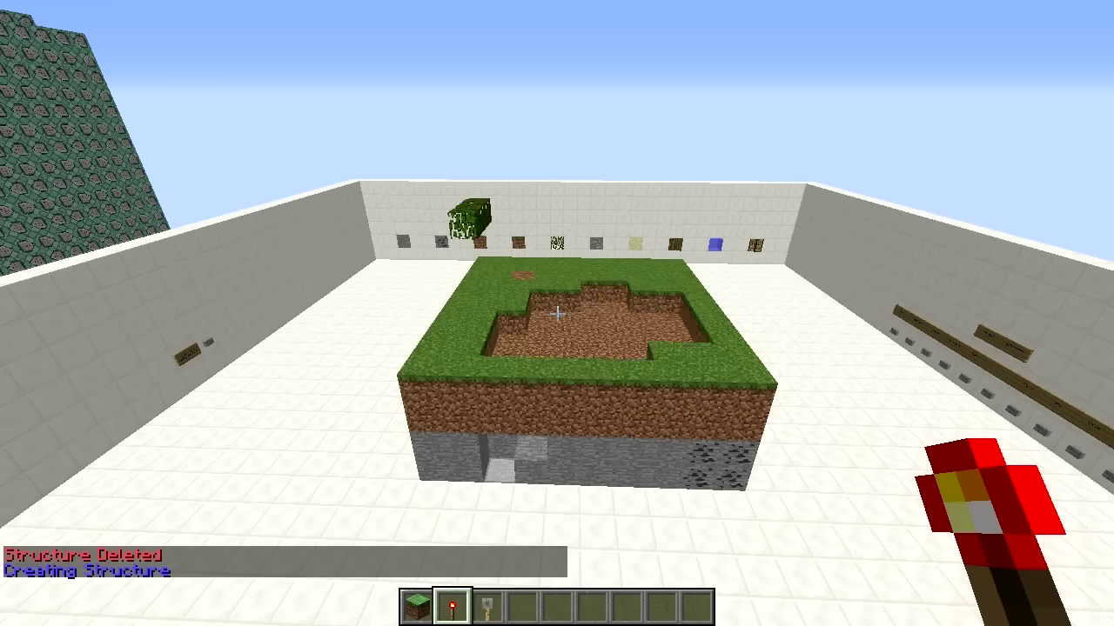